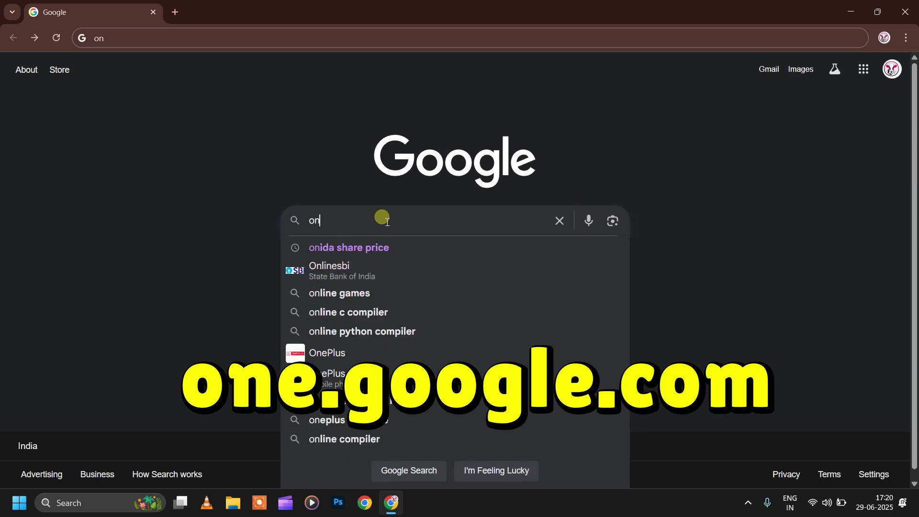
- Search Google for one.google.com and open the Get Google One result
text(om)
key(Return)
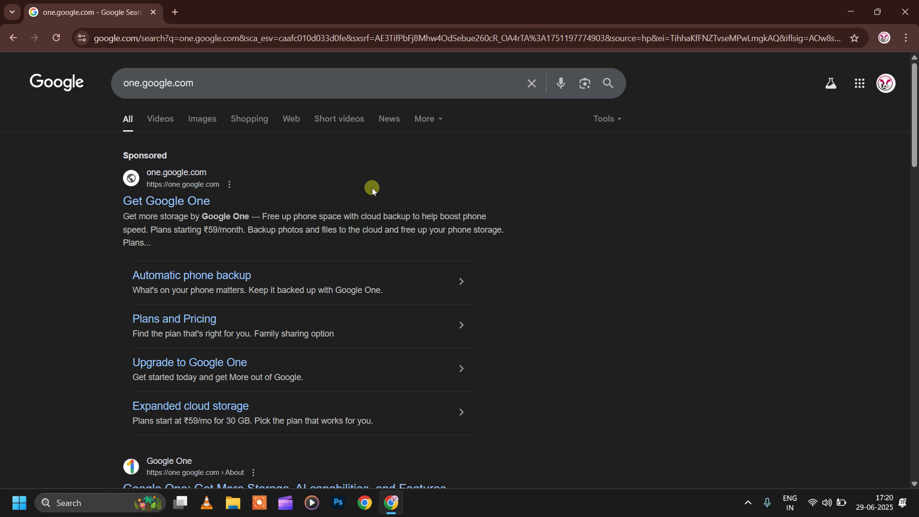
click(184, 201)
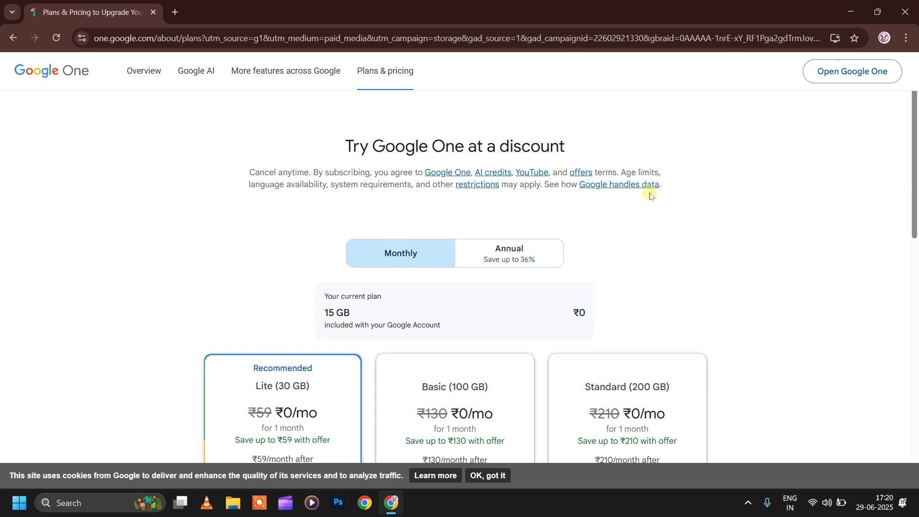
- Show all Google One plans and start the Google AI Pro (2 TB) trial with monthly billing
scroll(622, 182, down, 2)
scroll(611, 172, down, 4)
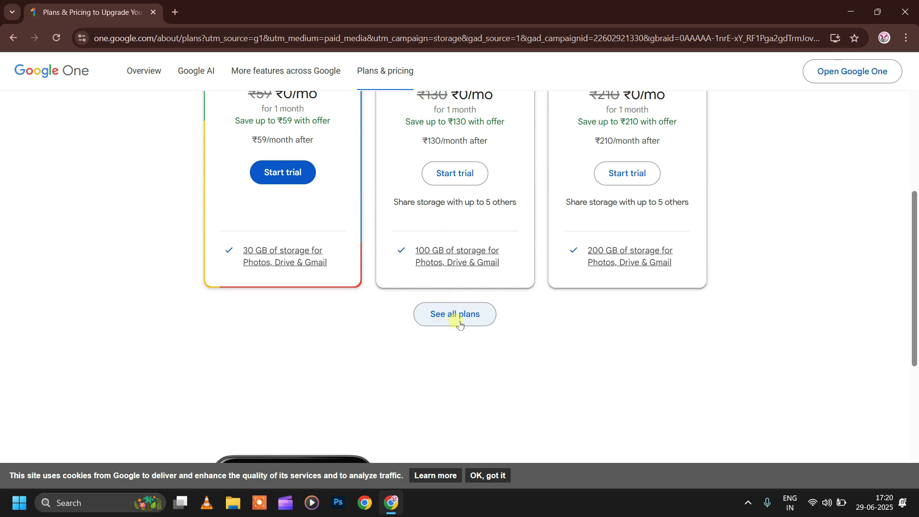
click(462, 316)
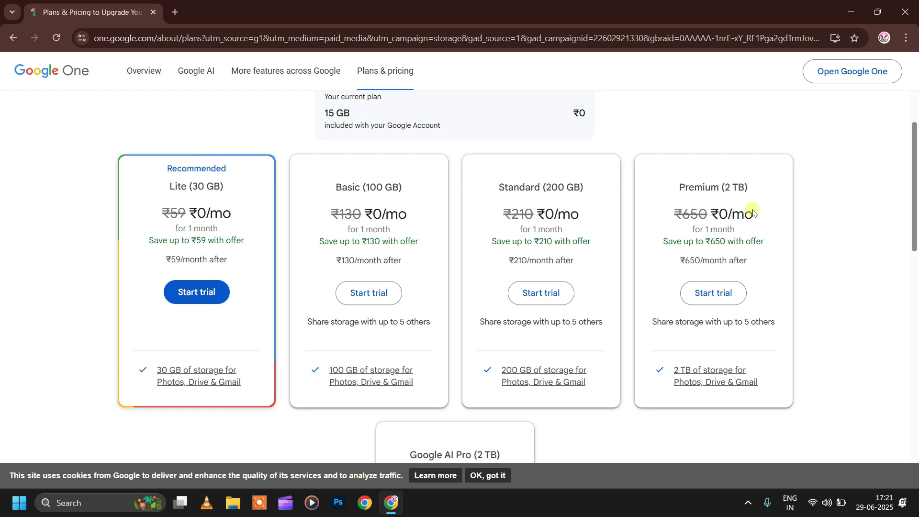
scroll(751, 213, down, 5)
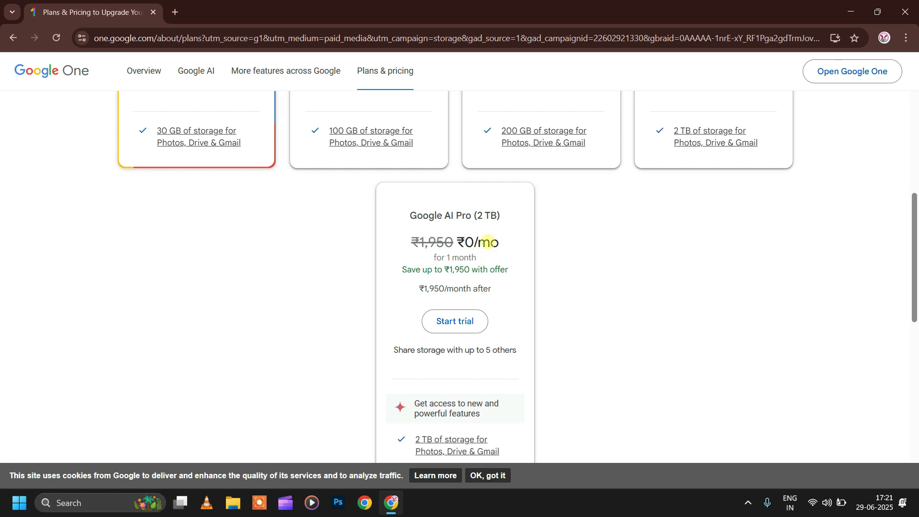
click(469, 326)
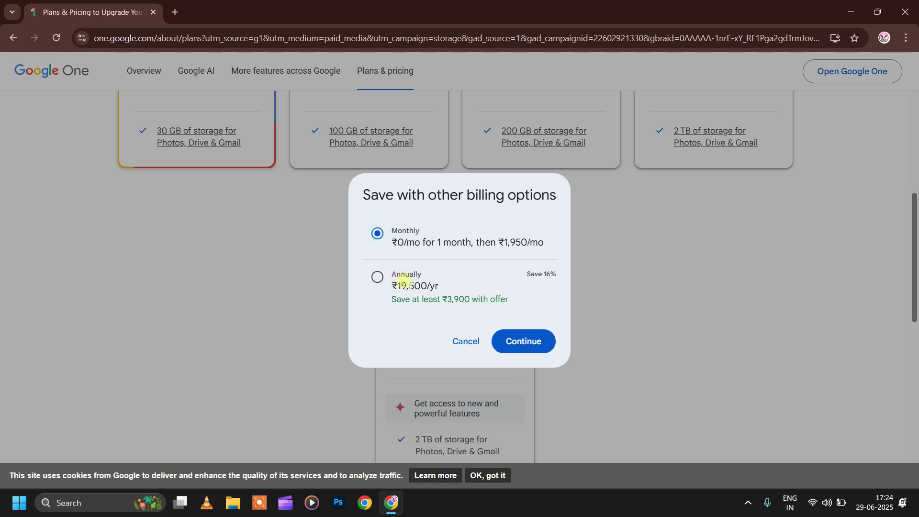
drag(397, 231, 465, 246)
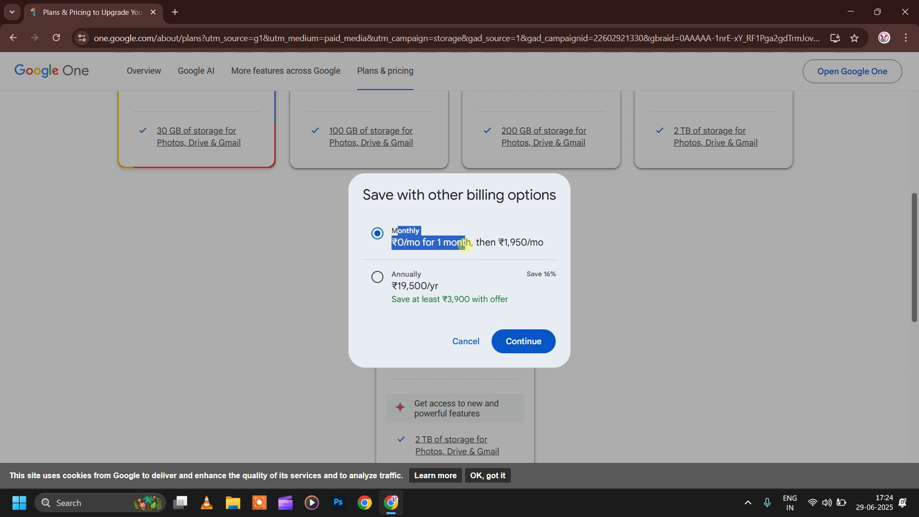
drag(498, 242, 539, 241)
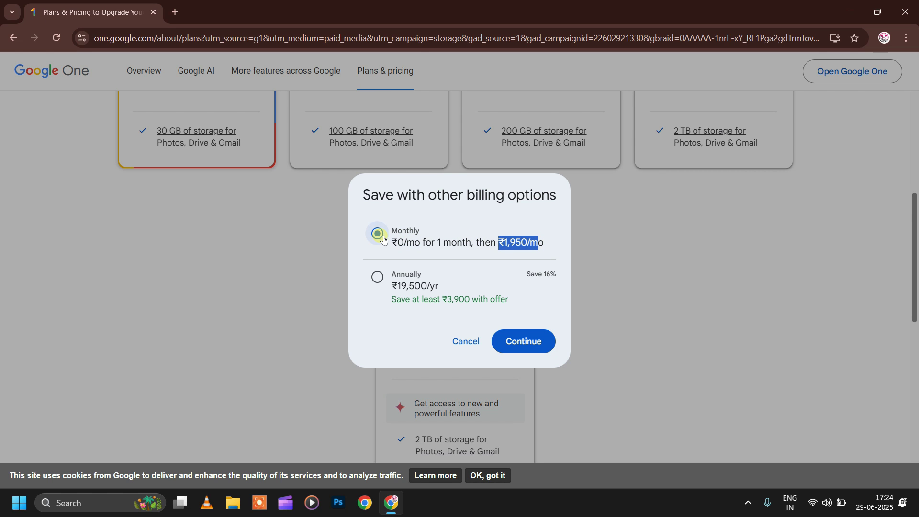
click(537, 344)
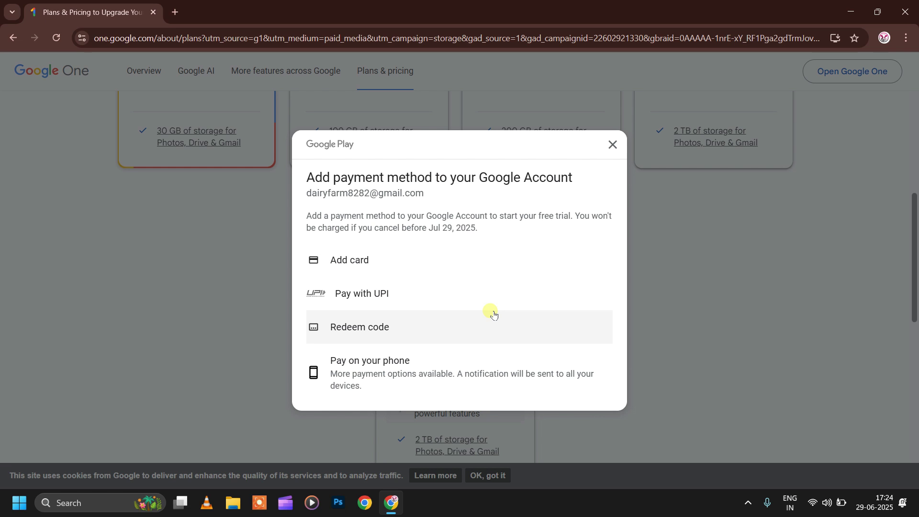
- Choose UPI: QR code as the payment method and review the trial's upcoming charges
click(367, 298)
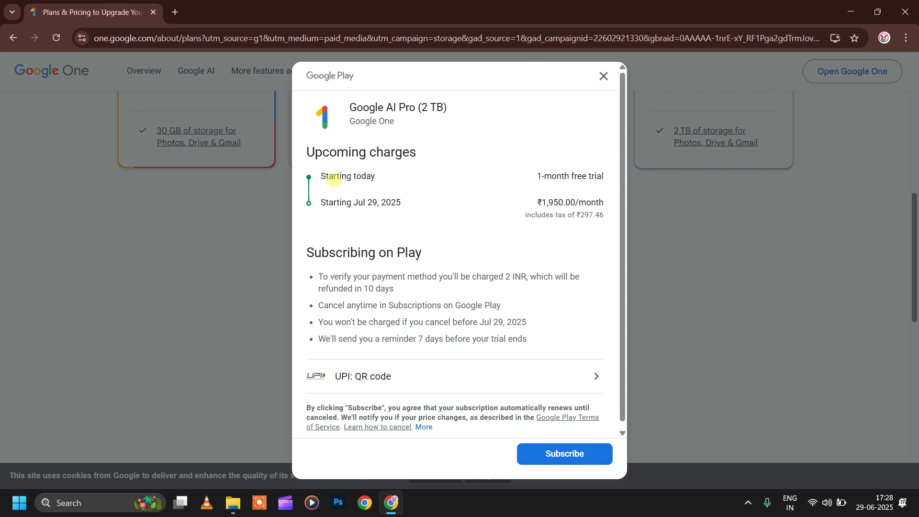
drag(347, 176, 403, 205)
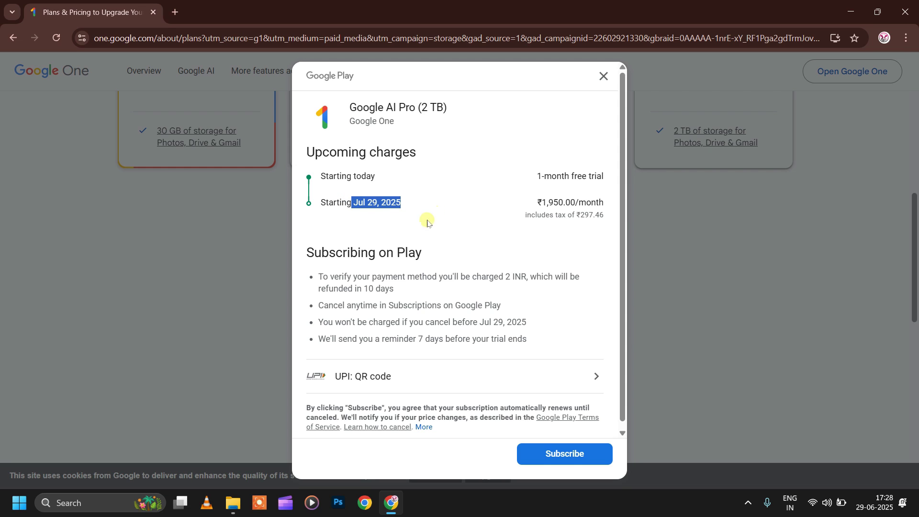
click(549, 201)
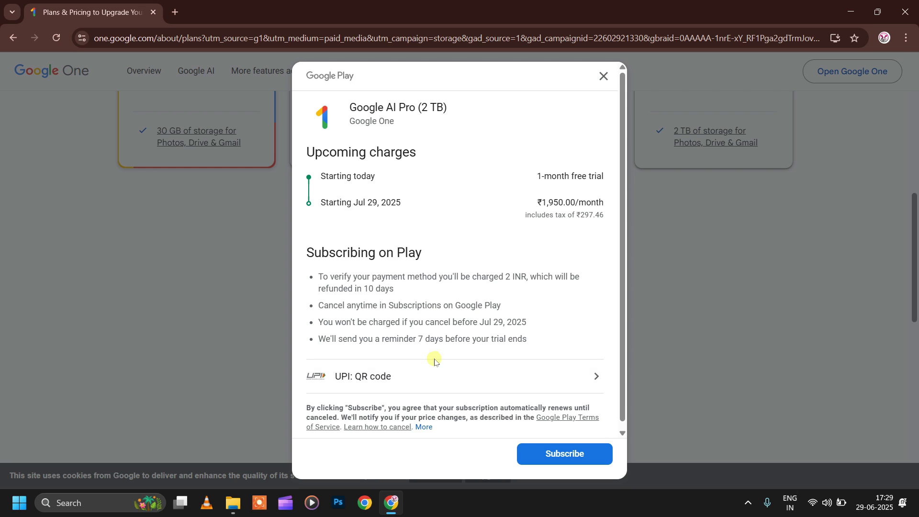
click(380, 377)
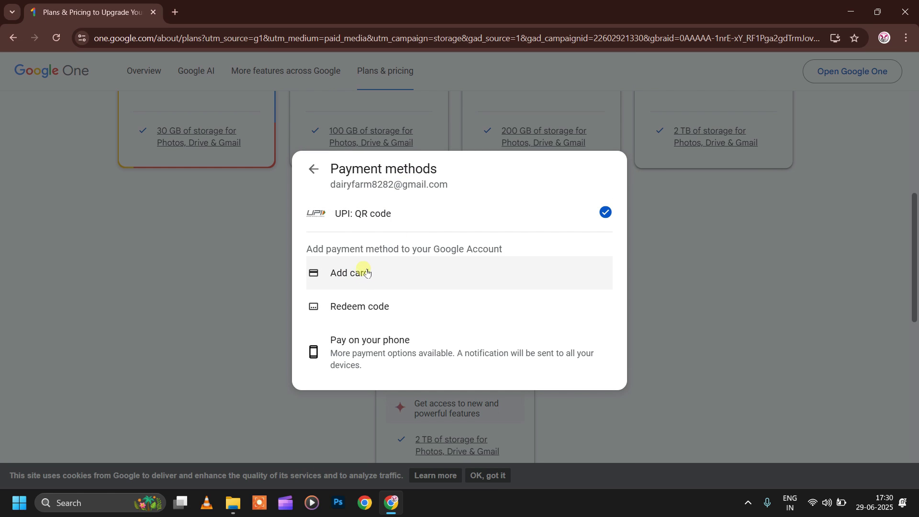
click(381, 215)
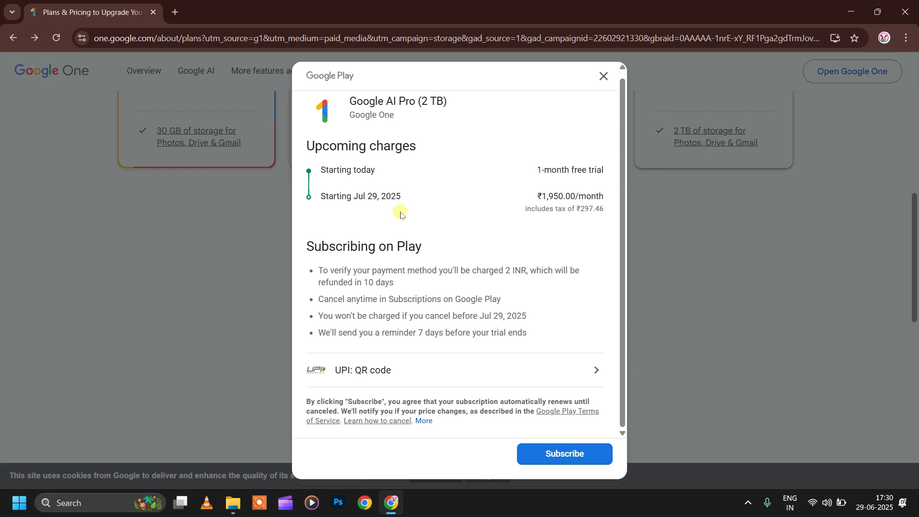
- Subscribe to Google AI Pro (2 TB), accepting the Google Payments terms, and go to Gemini Pro from its benefit page
click(565, 455)
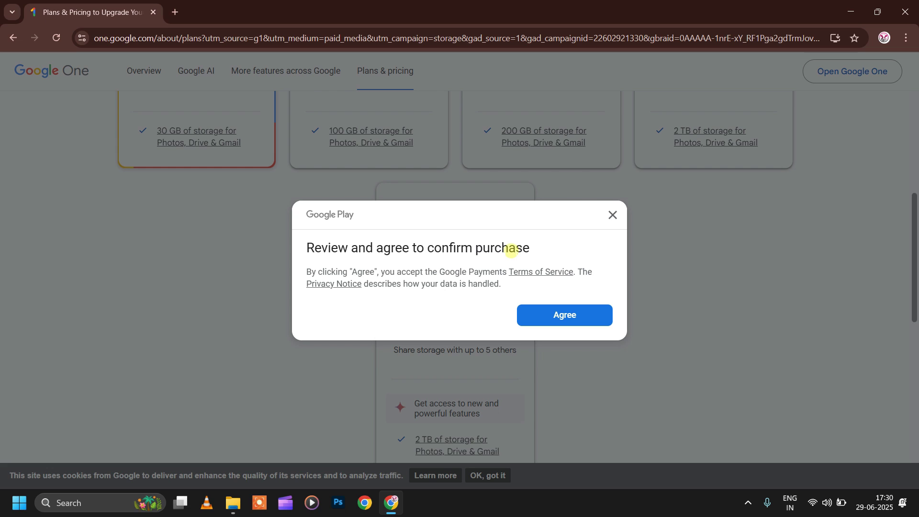
click(563, 314)
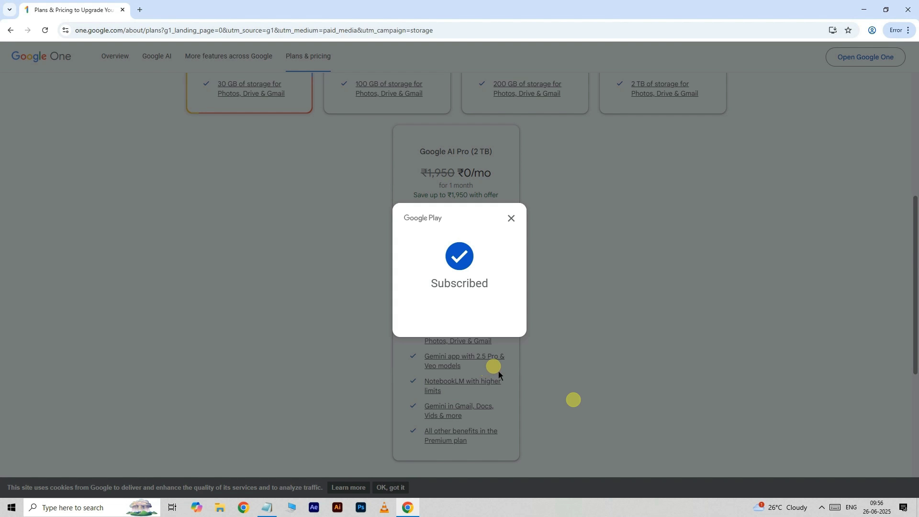
click(511, 218)
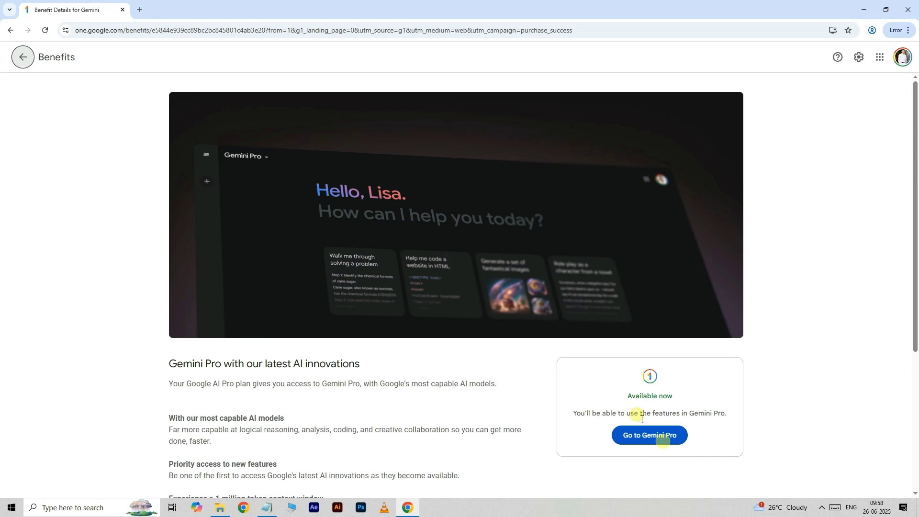
click(659, 436)
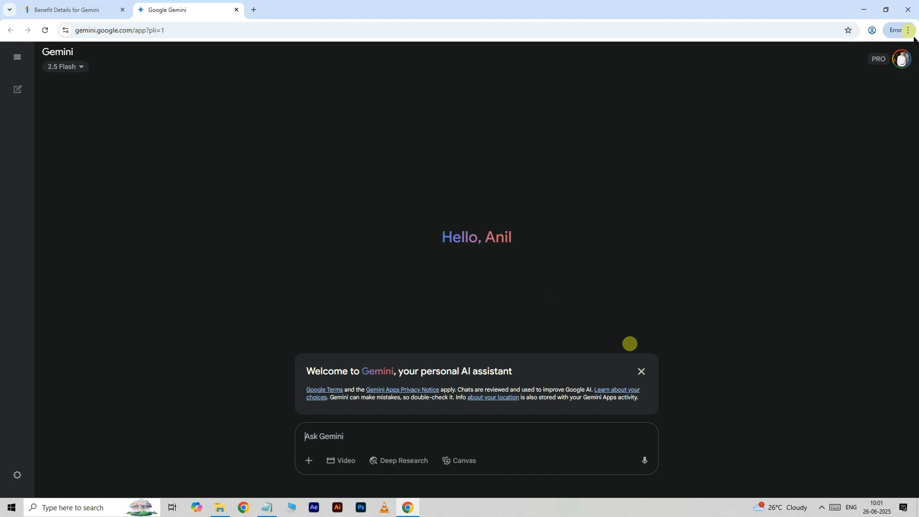
- Find "Free VPN for Chrome - VPN Proxy VeePN" in the Chrome Web Store and add the extension to Chrome
click(909, 30)
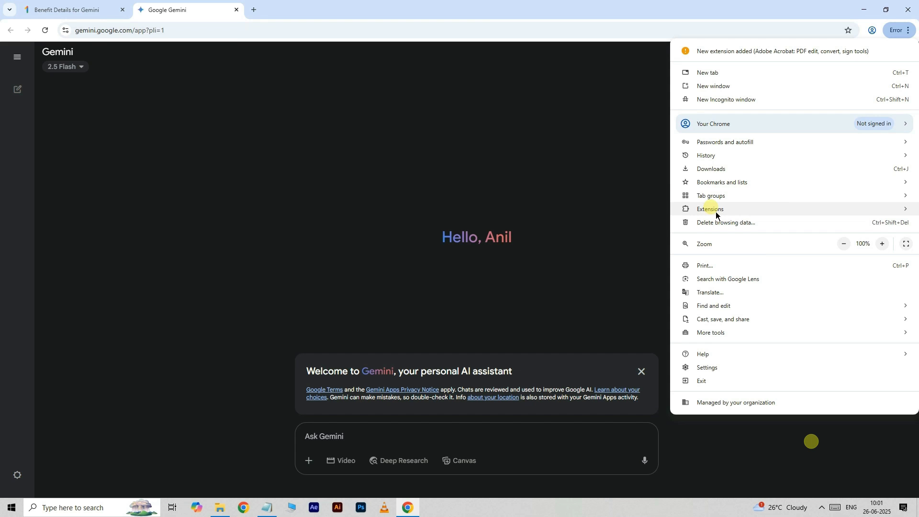
mouse_move(719, 211)
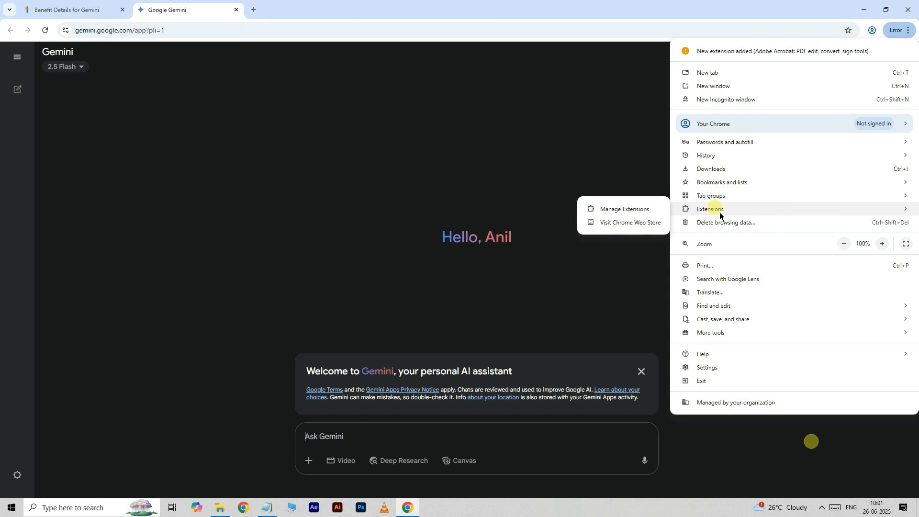
click(629, 230)
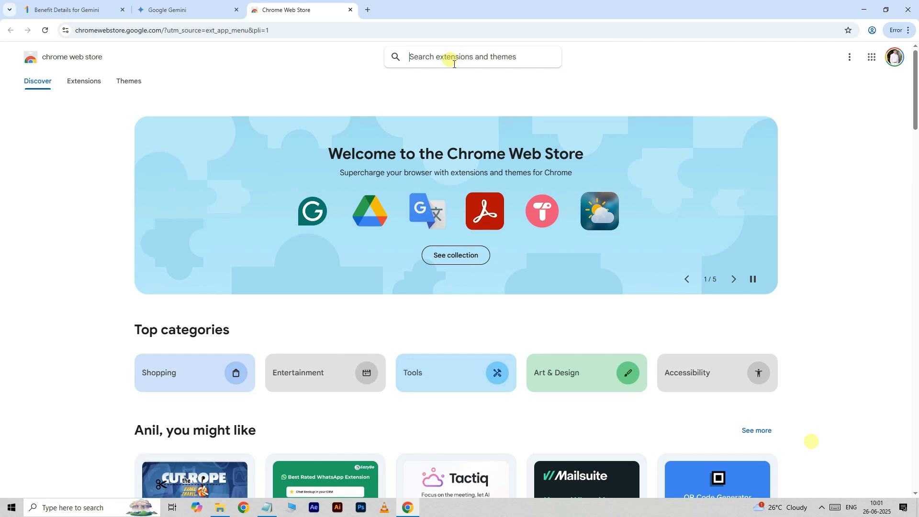
text(veepn)
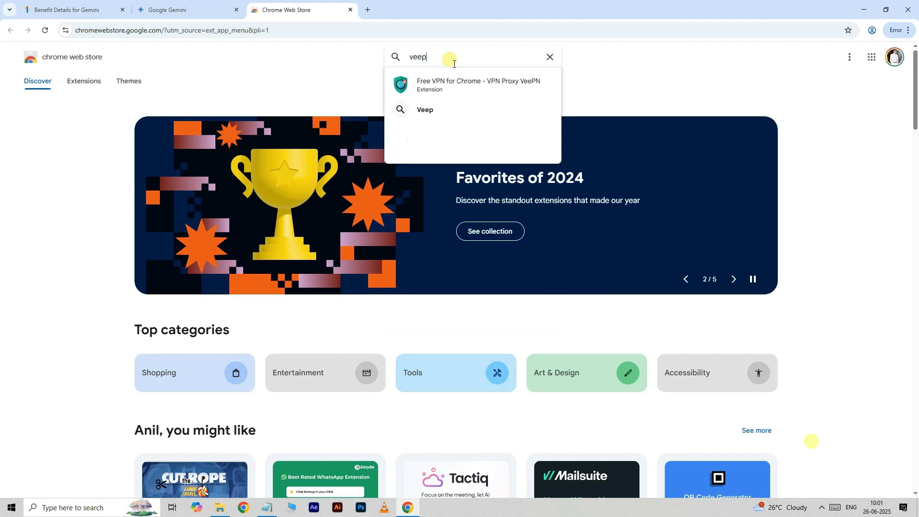
click(468, 92)
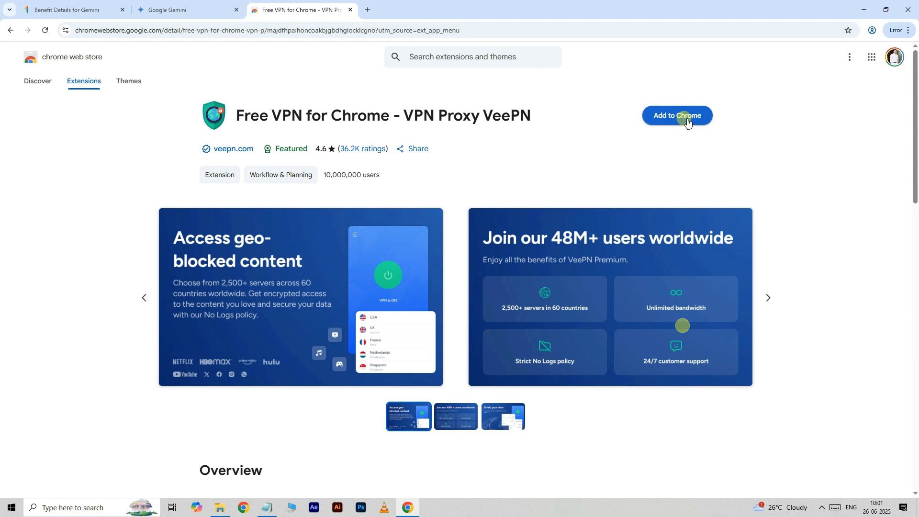
click(686, 124)
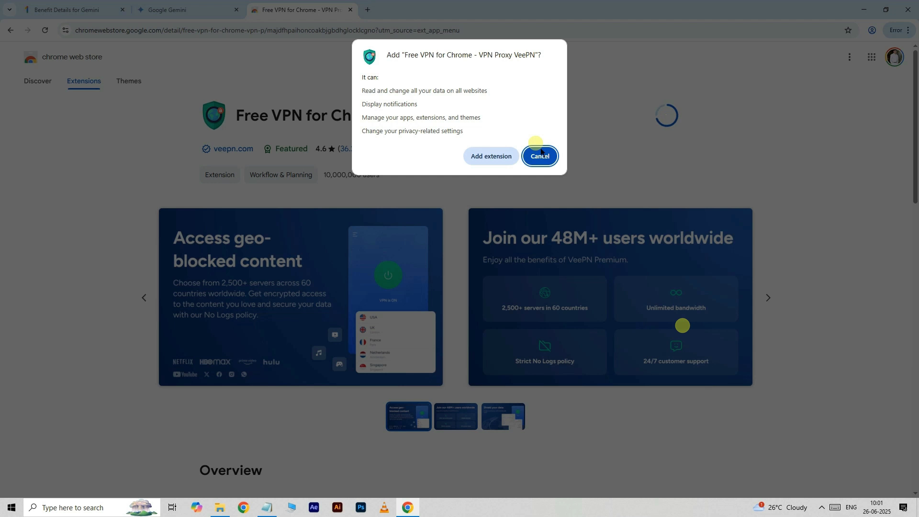
click(505, 159)
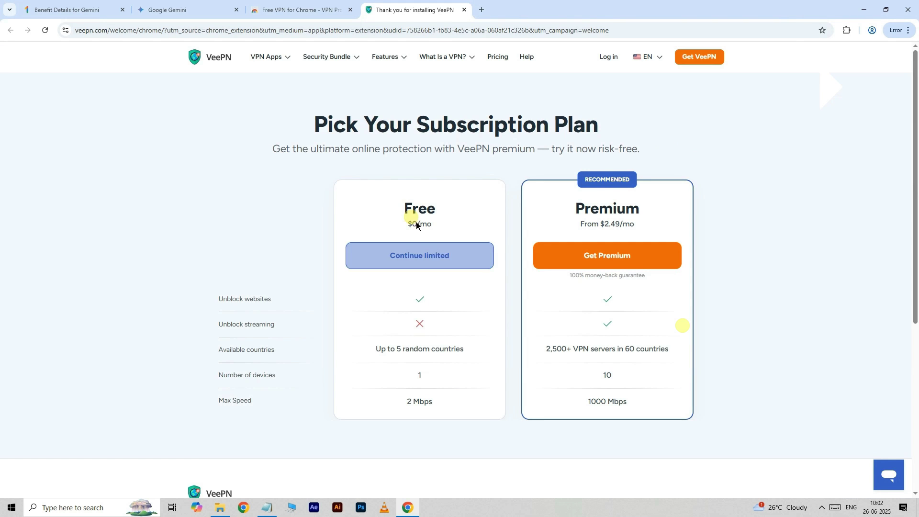
- Continue with VeePN's limited free plan through its welcome tutorial, and close the VeePN and Chrome Web Store pages
click(431, 256)
click(455, 356)
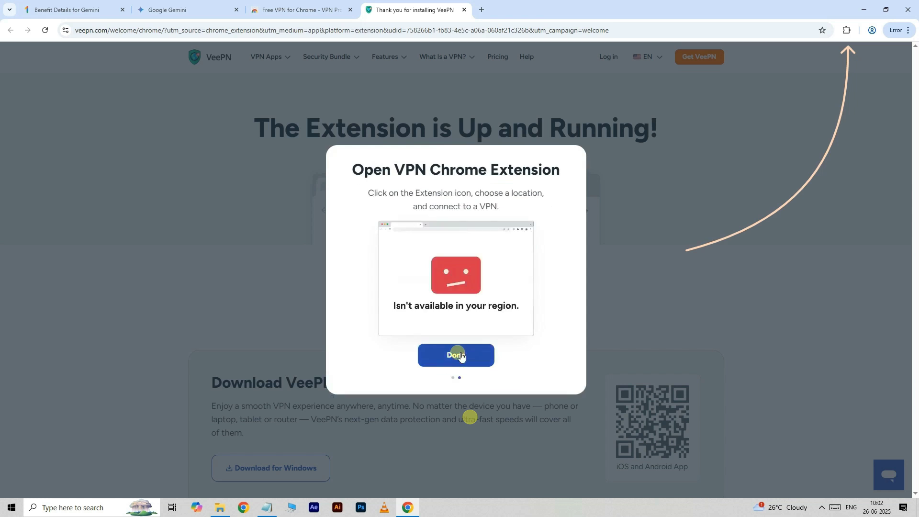
click(457, 355)
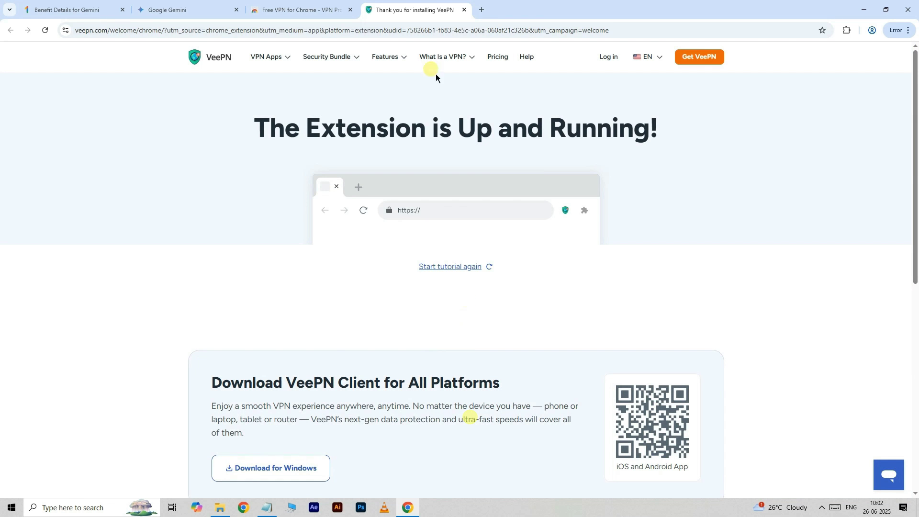
click(464, 10)
click(351, 9)
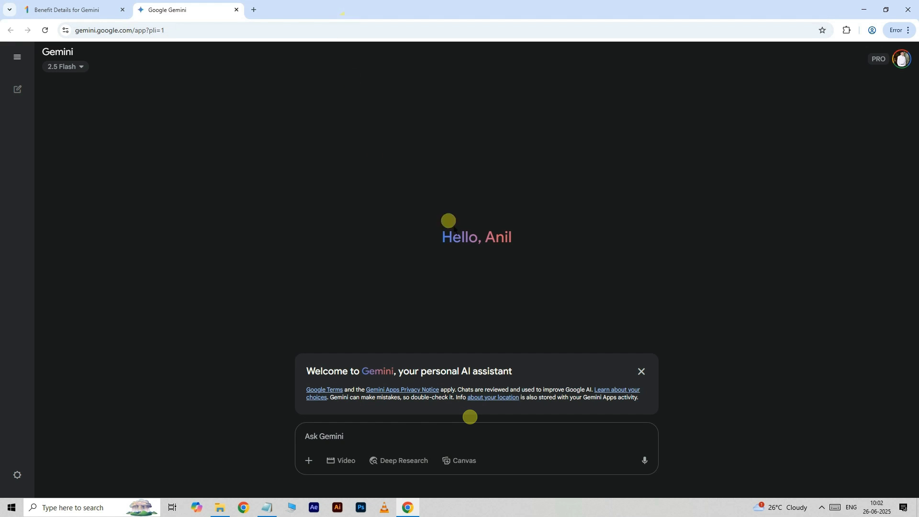
- Open the VeePN extension on the Gemini page and complete its introduction screens
click(848, 31)
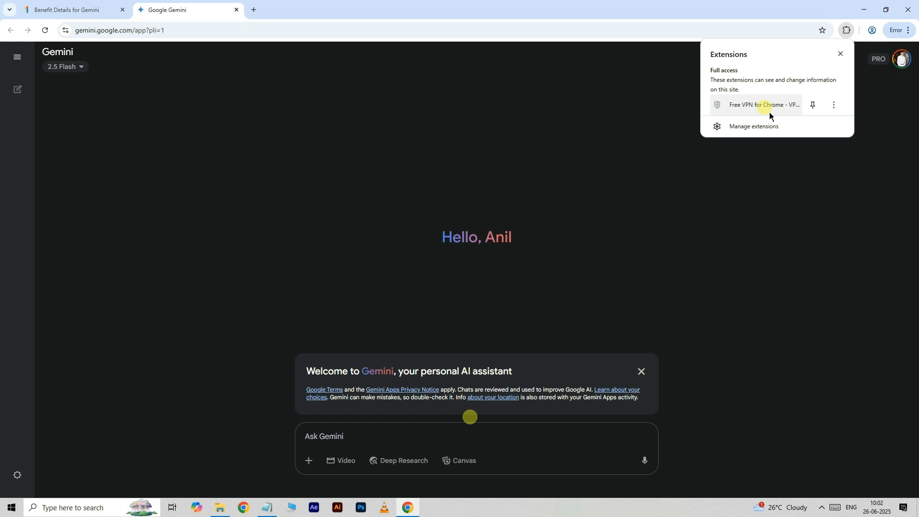
click(769, 113)
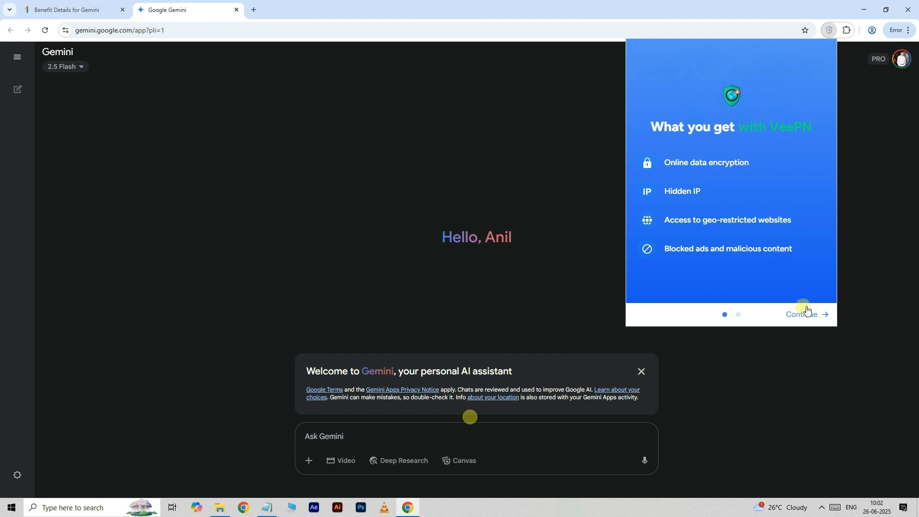
click(808, 312)
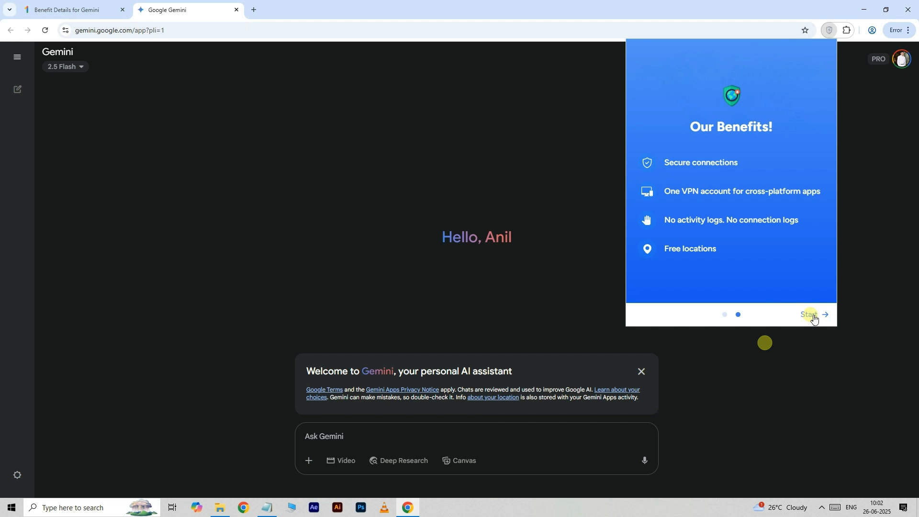
click(811, 315)
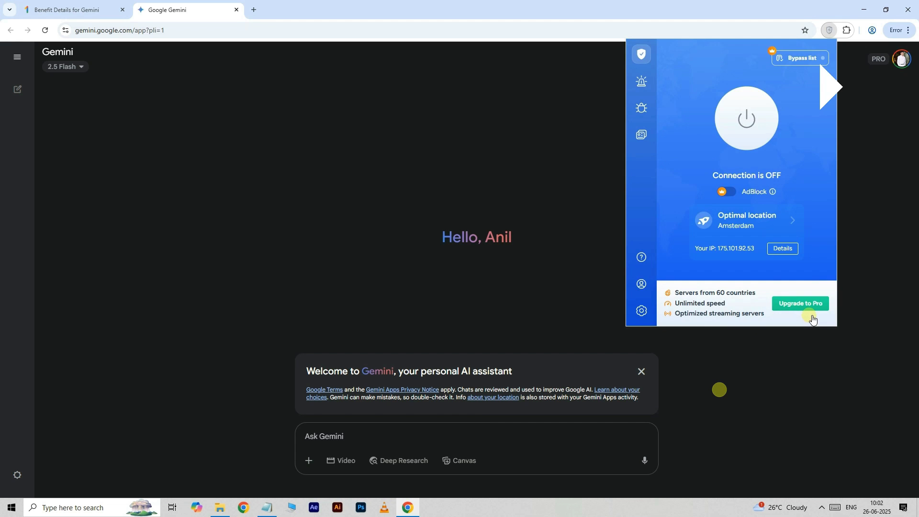
- Set the VeePN location to Virginia under the free USA locations
click(749, 229)
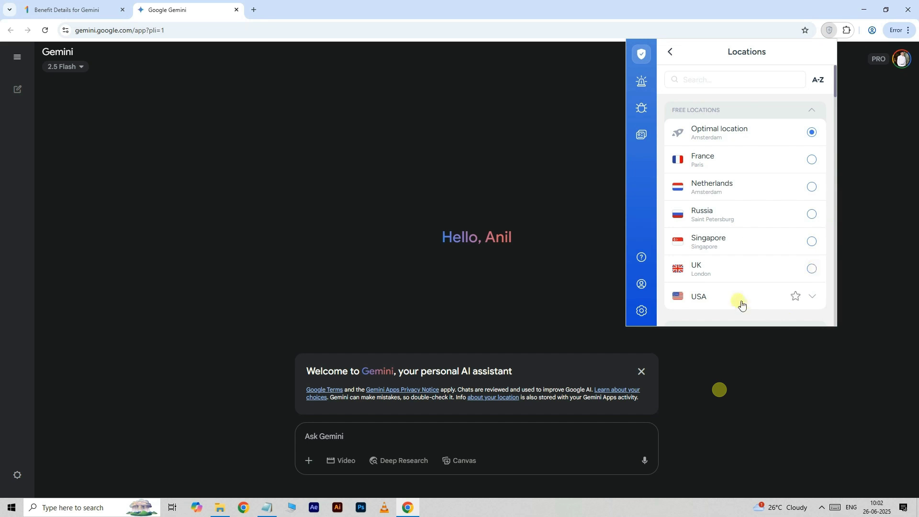
click(780, 293)
scroll(838, 85, down, 3)
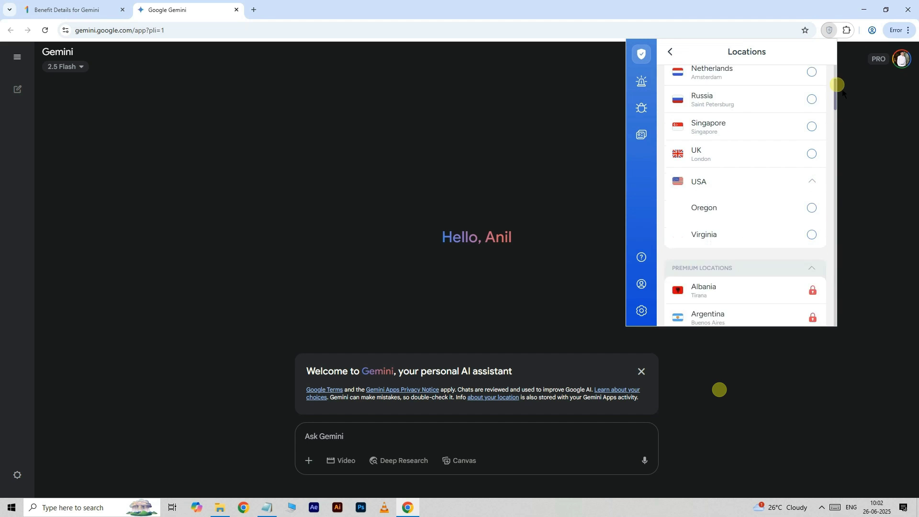
scroll(732, 242, up, 2)
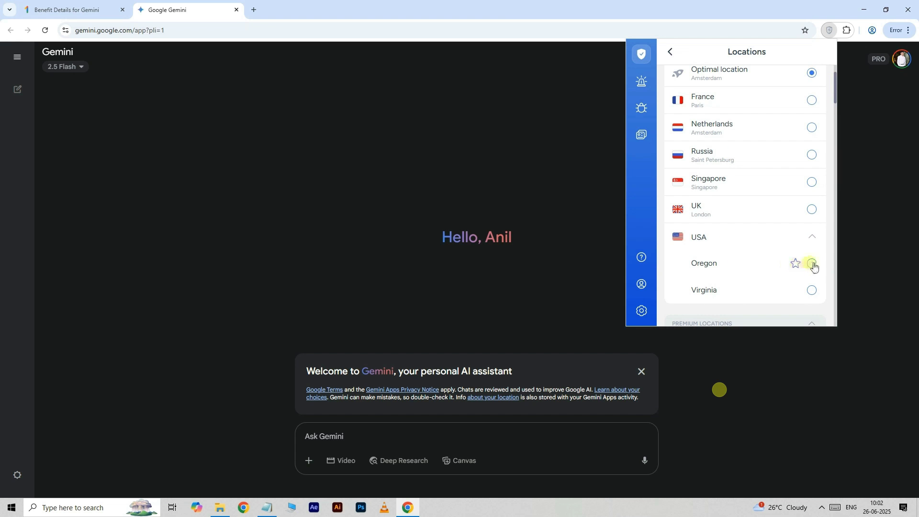
click(813, 290)
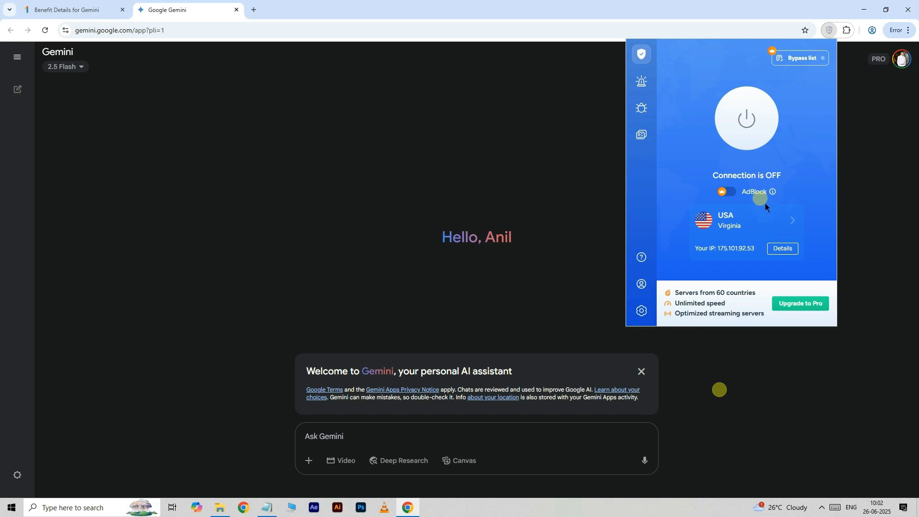
- Connect the VPN and reload the Gemini page
click(753, 123)
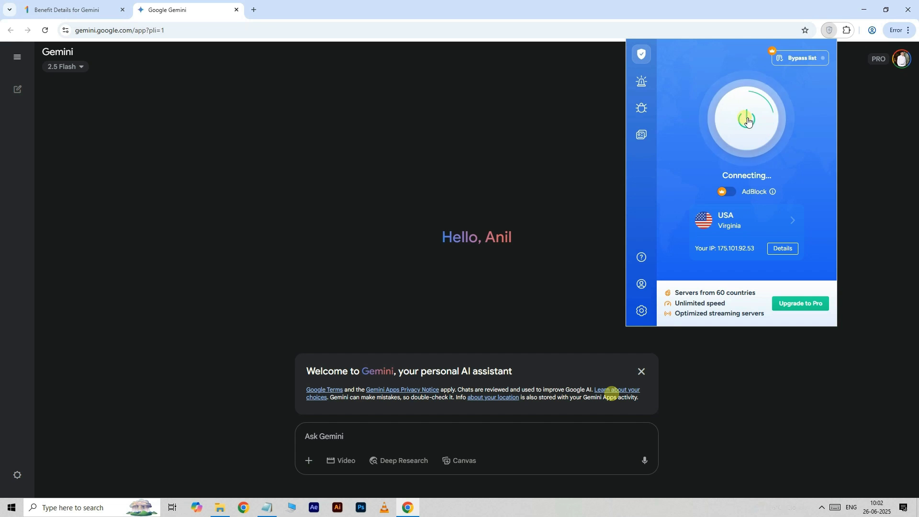
click(525, 153)
click(45, 29)
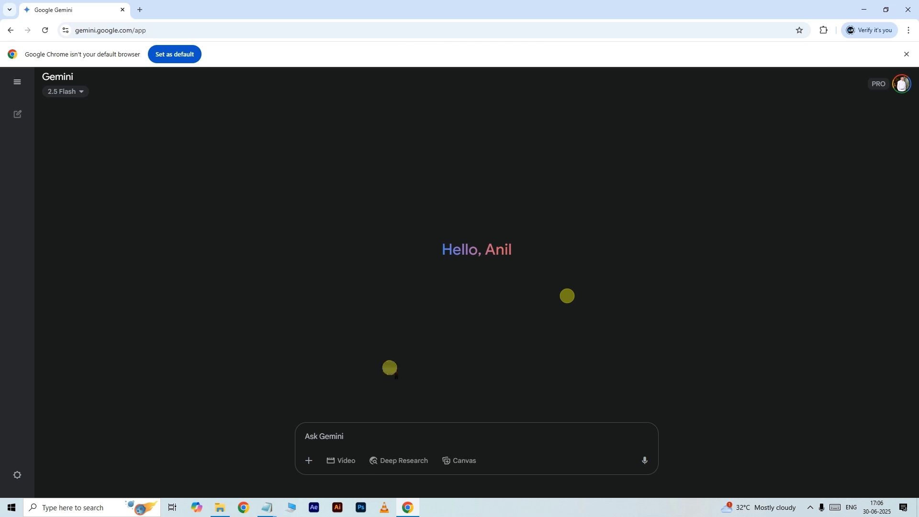
- Generate a video in Gemini's Video mode from the "A serene Himalayan landscape at dawn" prompt copied from Notepad
click(346, 462)
key(alt+Tab)
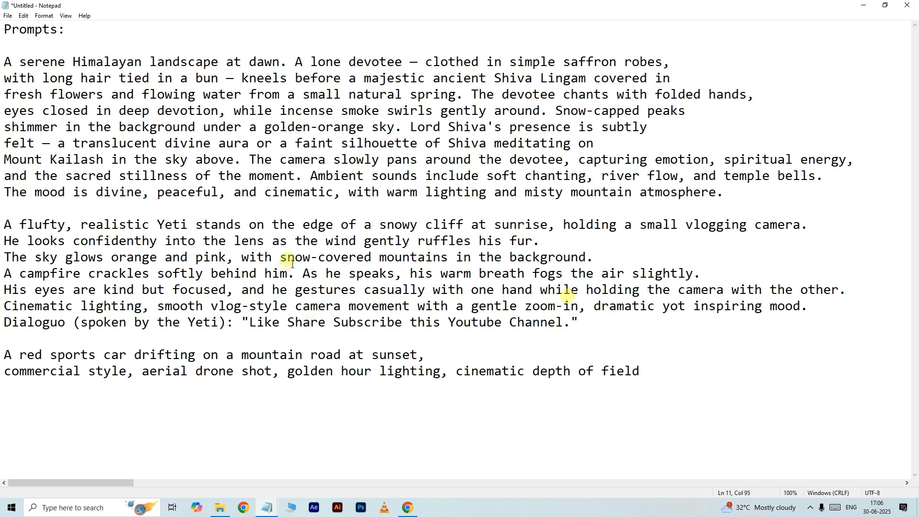
drag(5, 62, 752, 196)
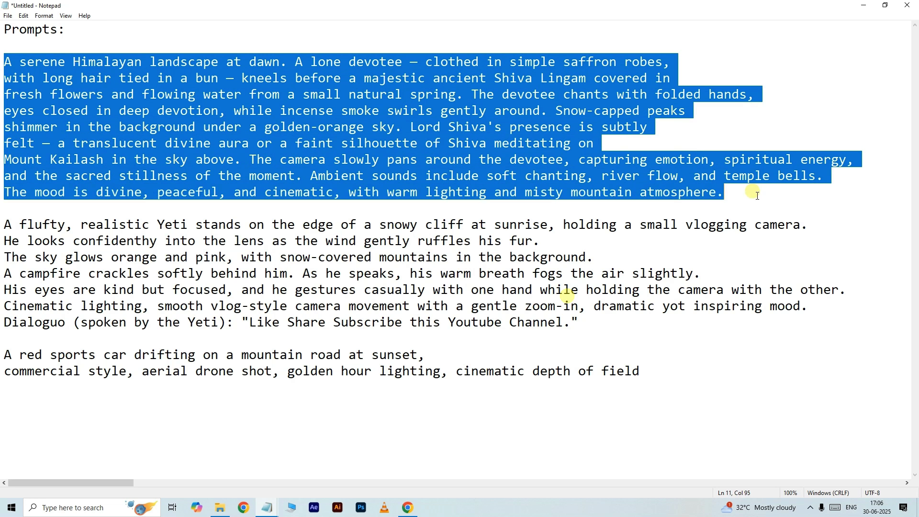
click(408, 507)
right_click(362, 435)
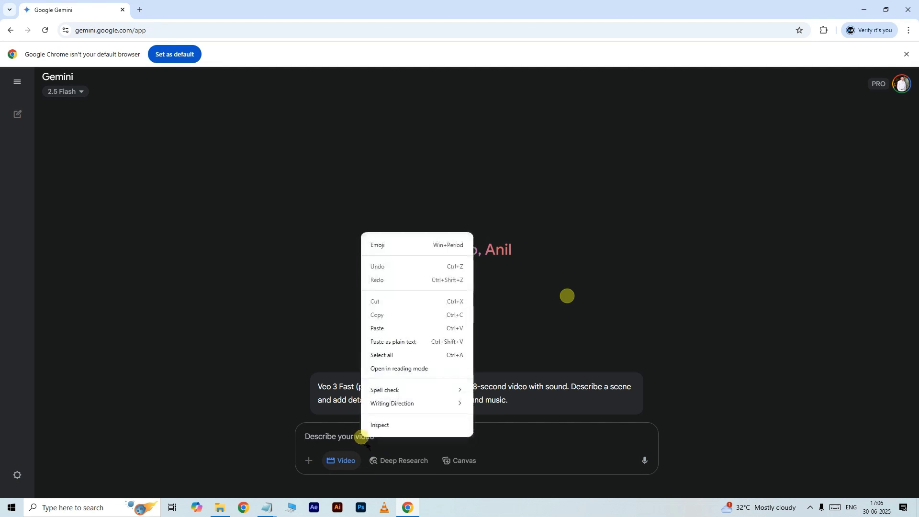
click(378, 328)
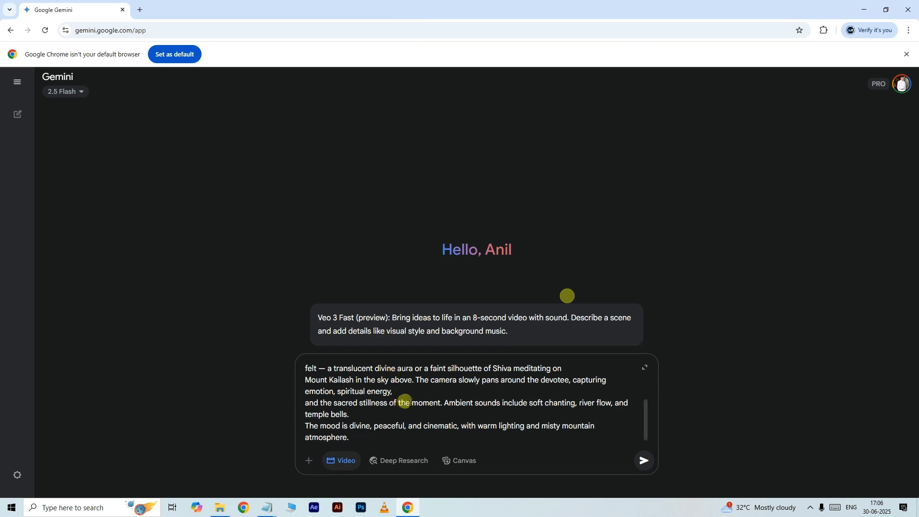
click(643, 461)
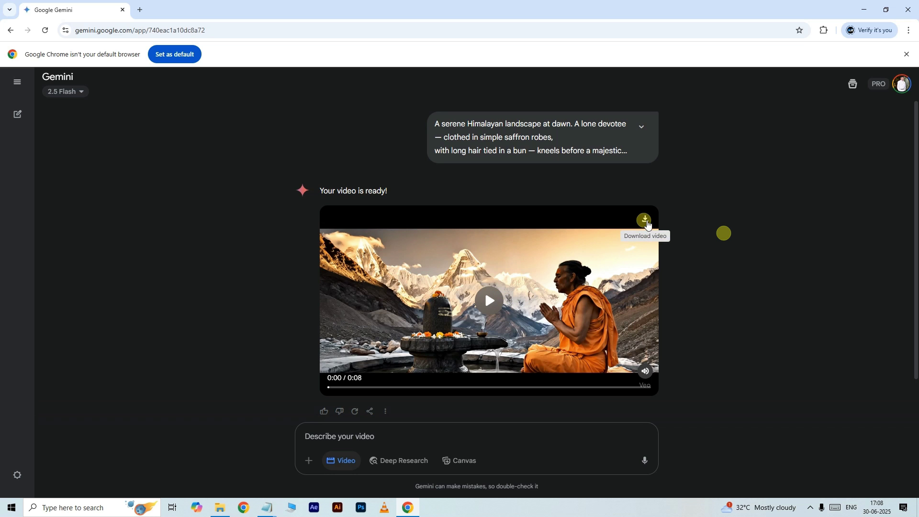
- Download the generated Himalayan video and play Himalayan_Dawn_Devotion_Video.mp4 from the Downloads folder
click(646, 221)
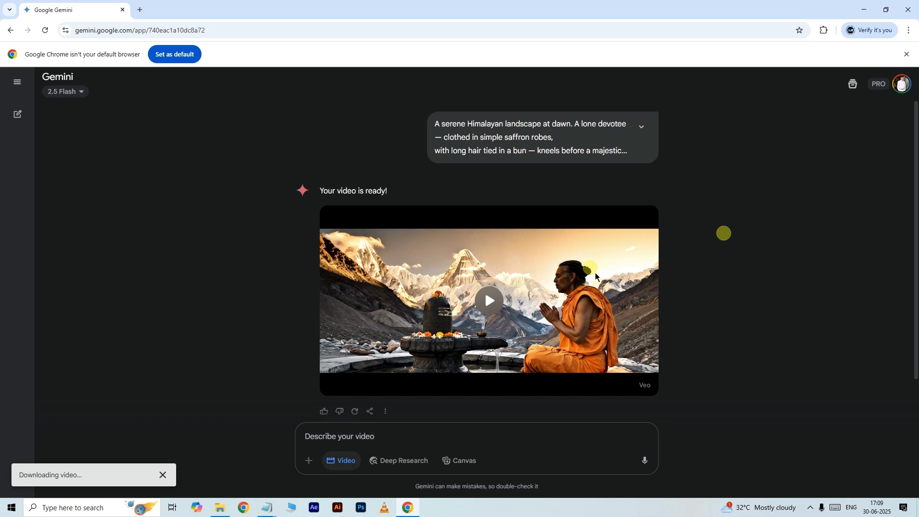
click(812, 58)
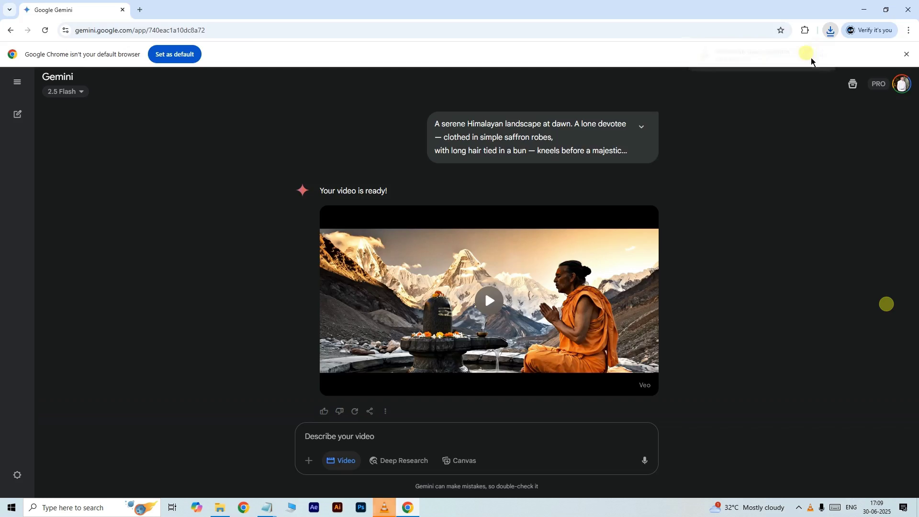
double_click(181, 354)
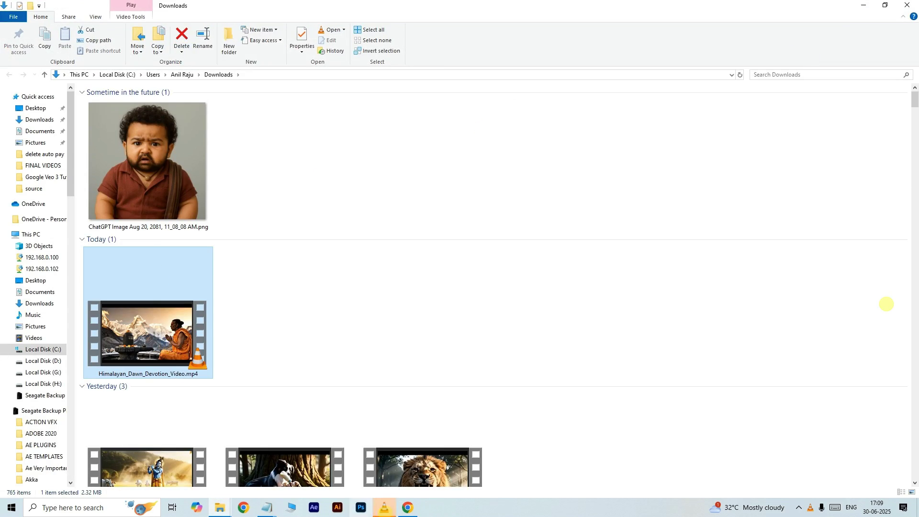